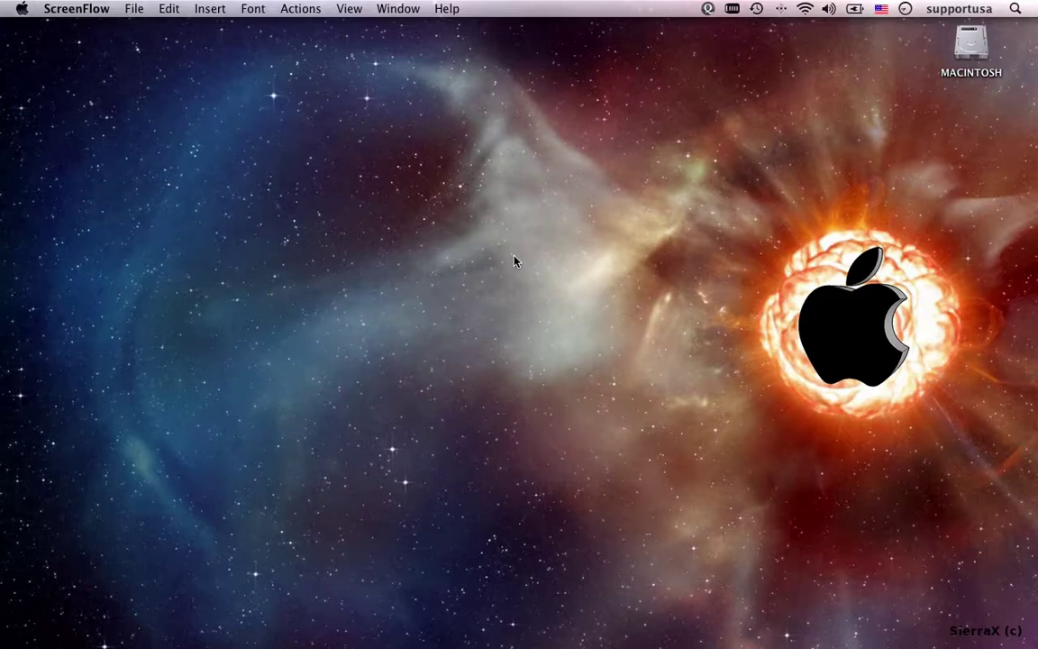
Launch QuickTime Player and start a New Screen Recording with Microphone set to None
mouse_move(643, 646)
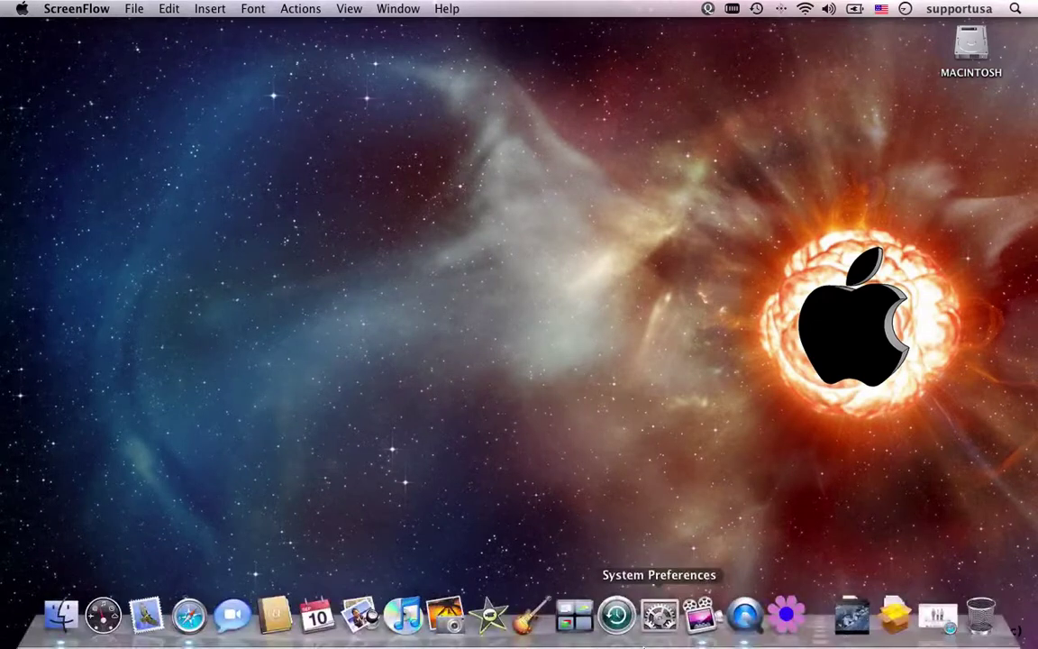
left_click(751, 618)
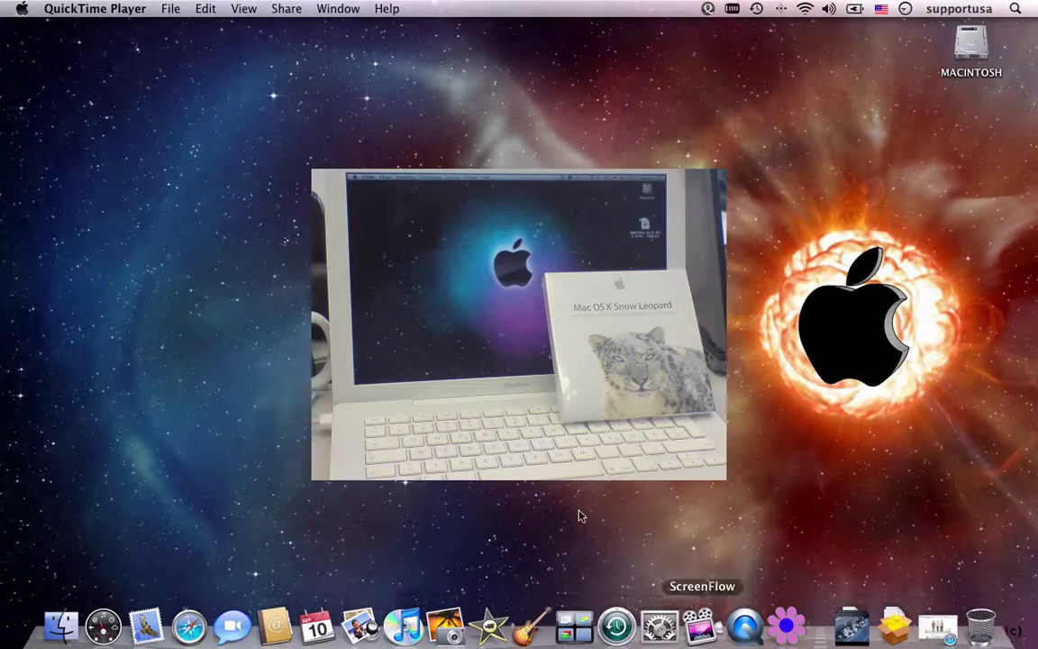
left_click(171, 10)
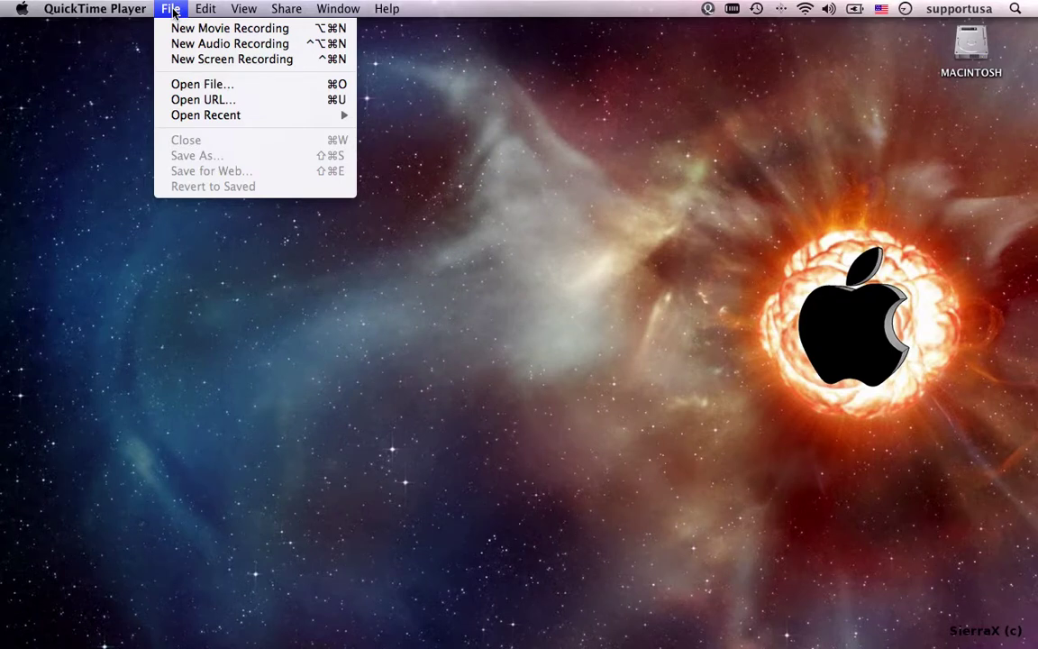
left_click(201, 60)
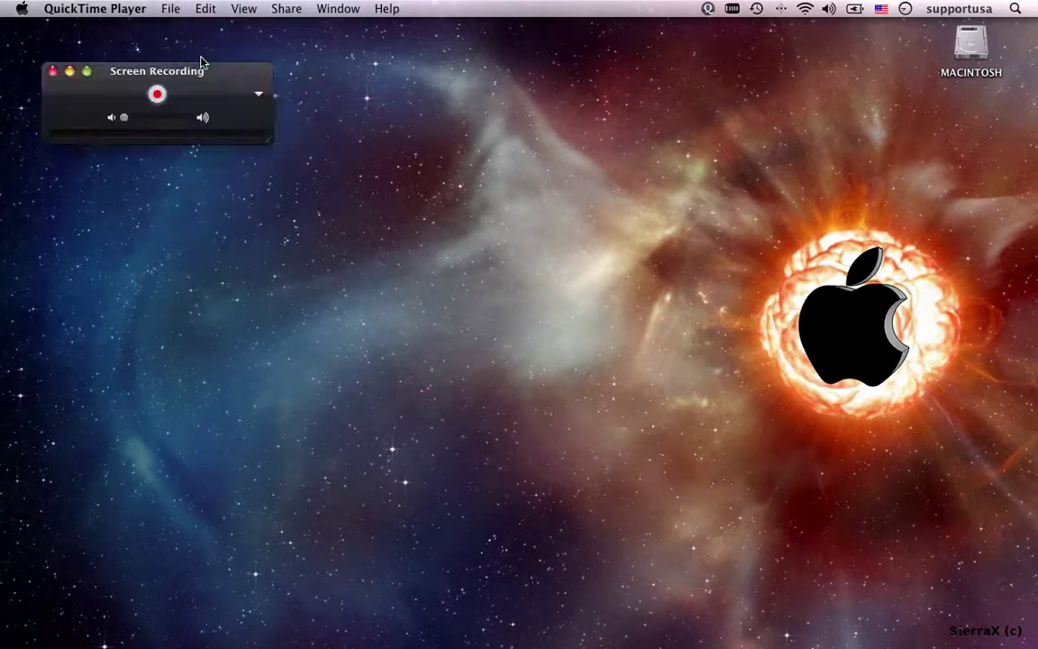
left_click(257, 93)
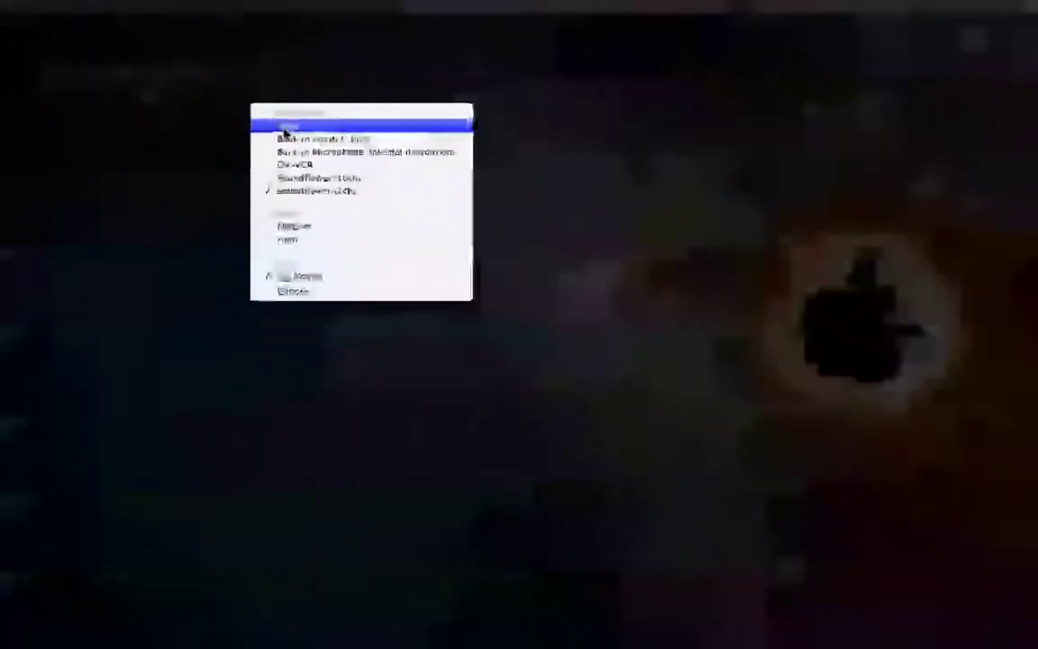
left_click(317, 126)
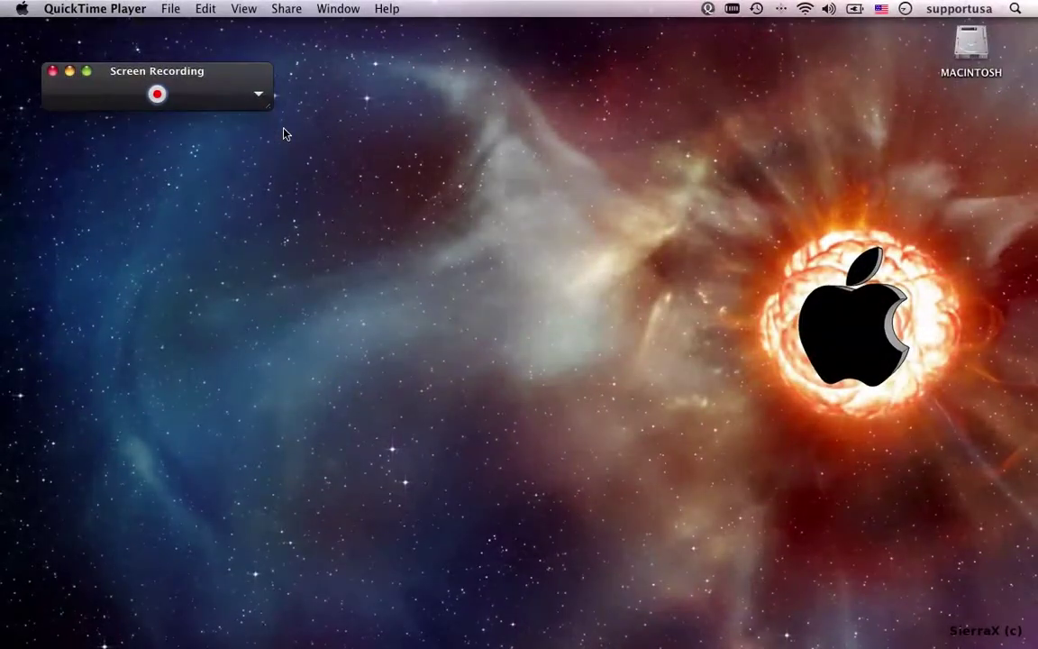
Start the screen recording, then replay the Top of the Line ad from the start in Safari
left_click(158, 96)
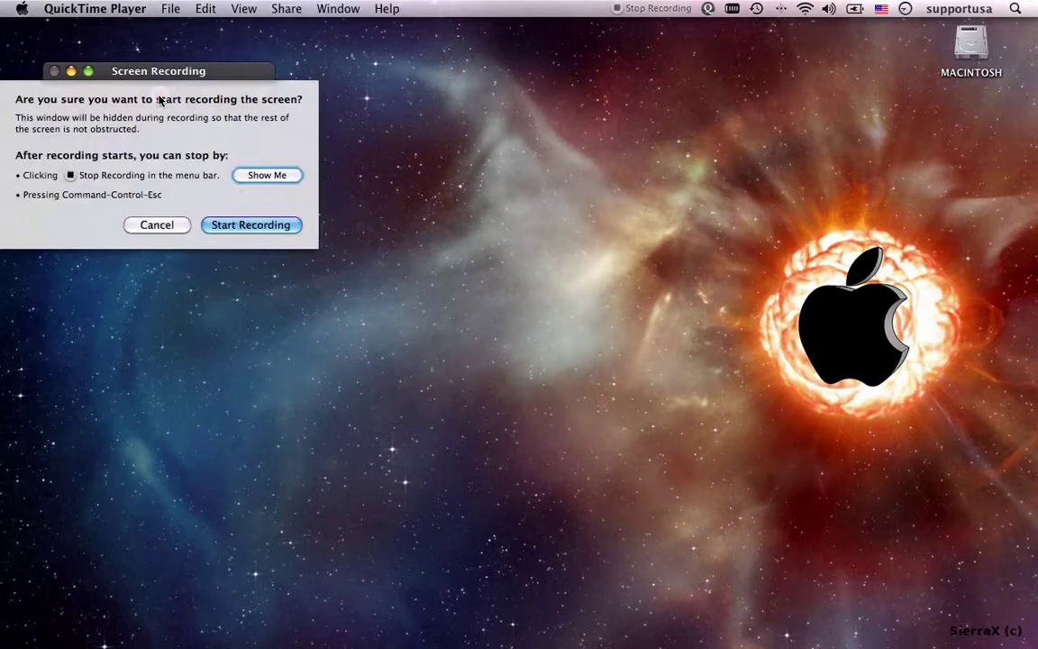
left_click(243, 231)
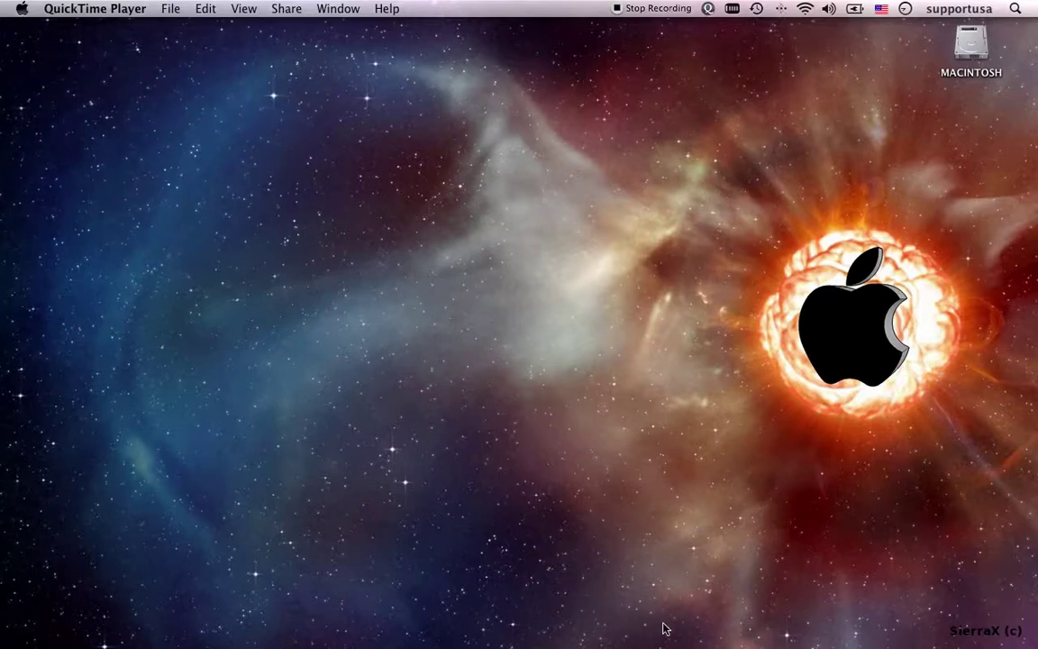
mouse_move(708, 644)
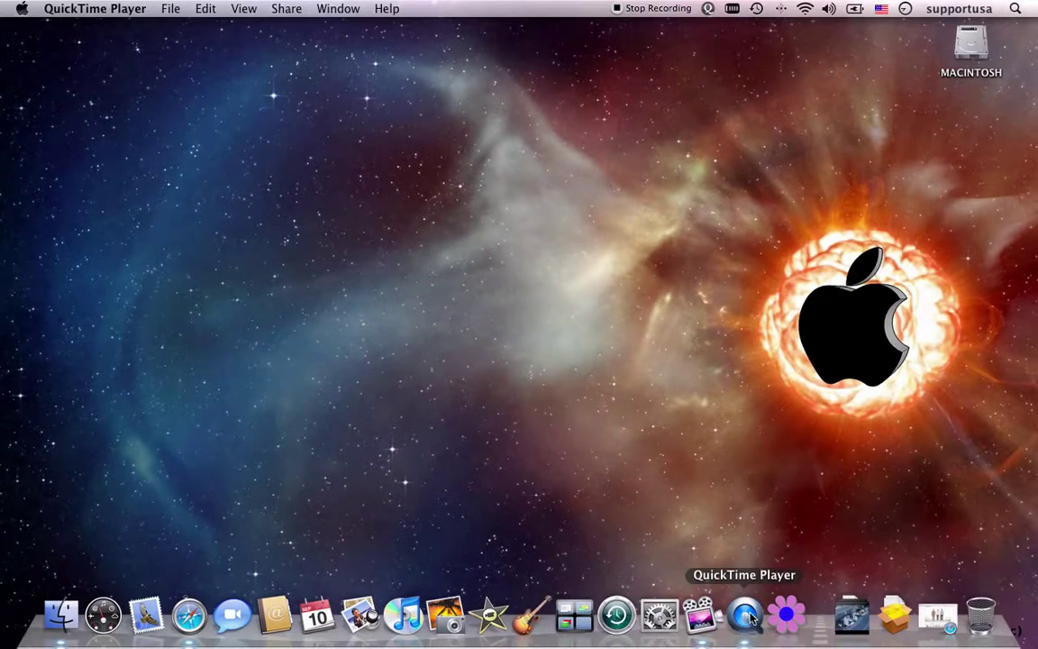
left_click(190, 621)
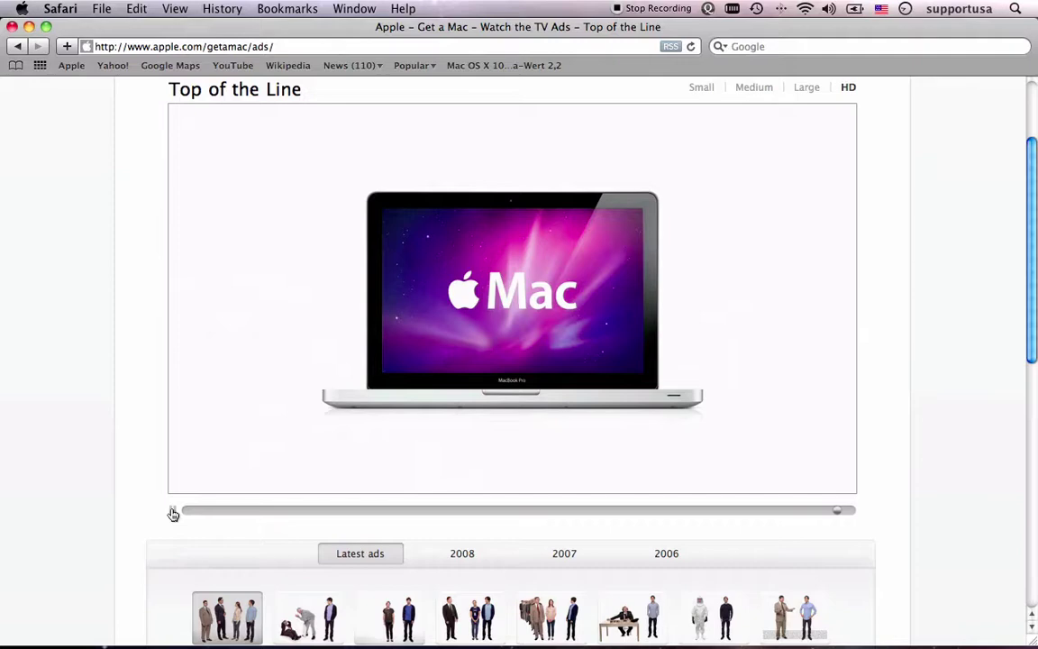
left_click(173, 513)
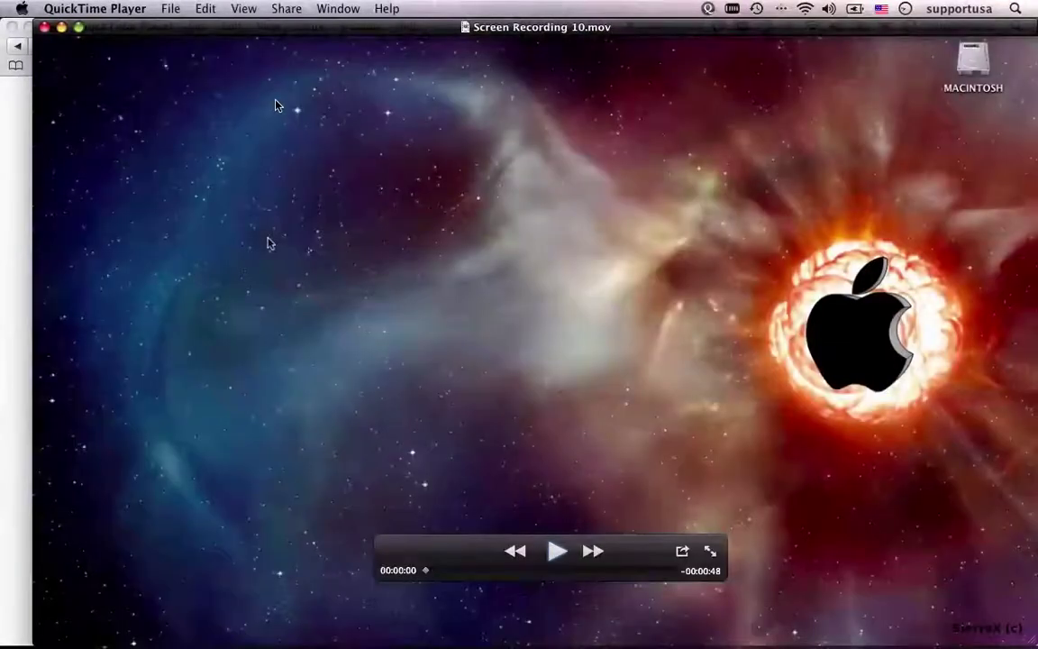
Watch Screen Recording 10.mov in QuickTime Player, then close its window
left_click(559, 557)
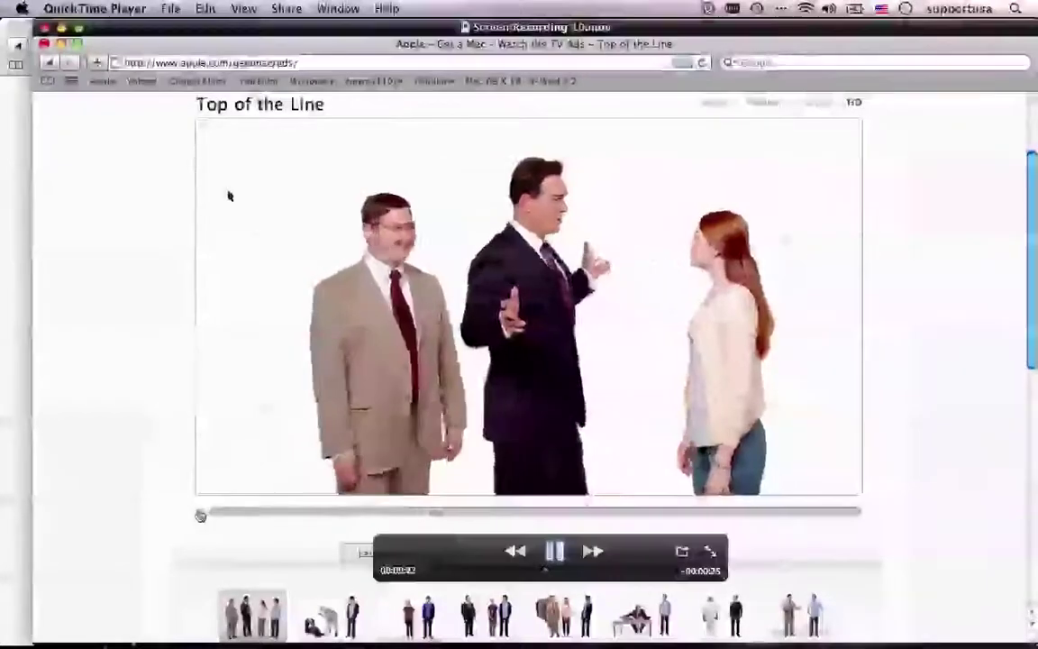
left_click(44, 27)
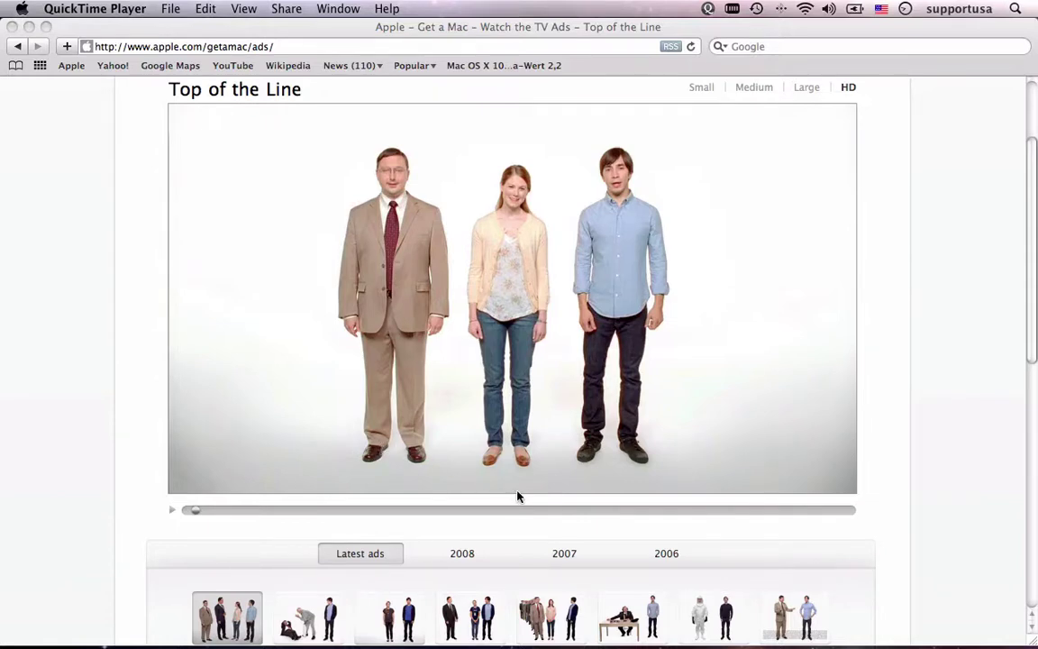
mouse_move(633, 645)
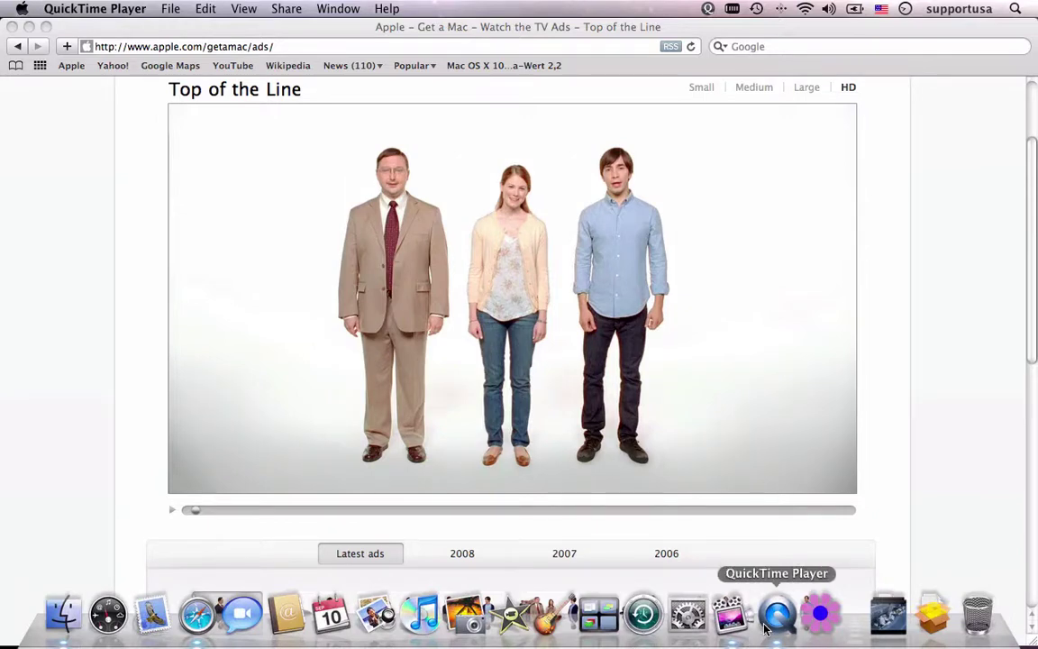
In System Preferences Sound, set the output to Soundflower (2ch) at maximum volume
left_click(689, 617)
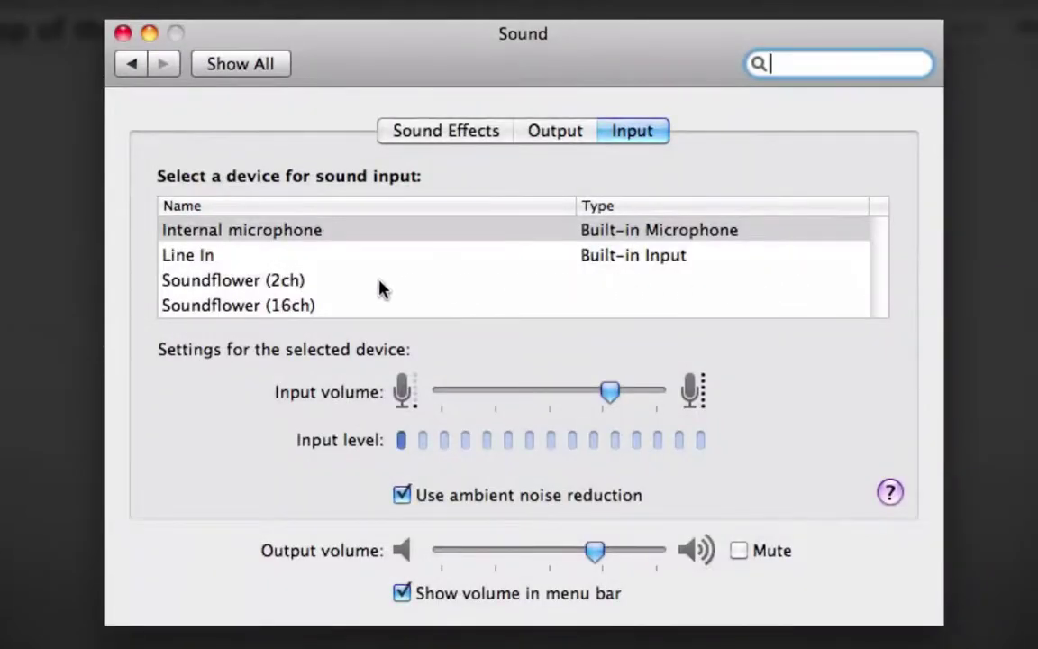
left_click(562, 134)
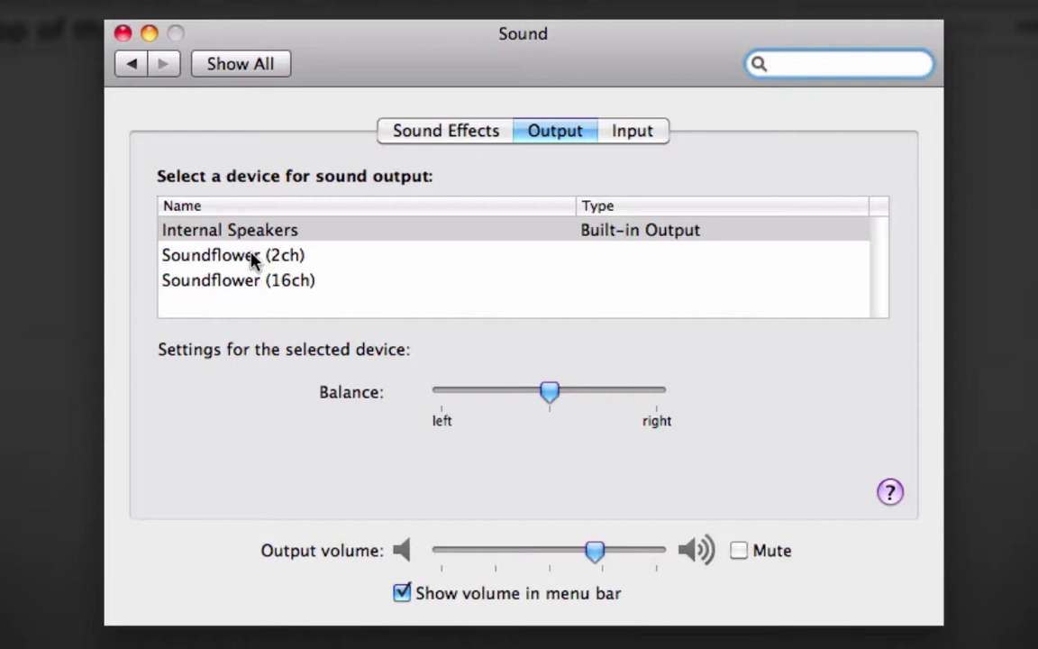
left_click(255, 257)
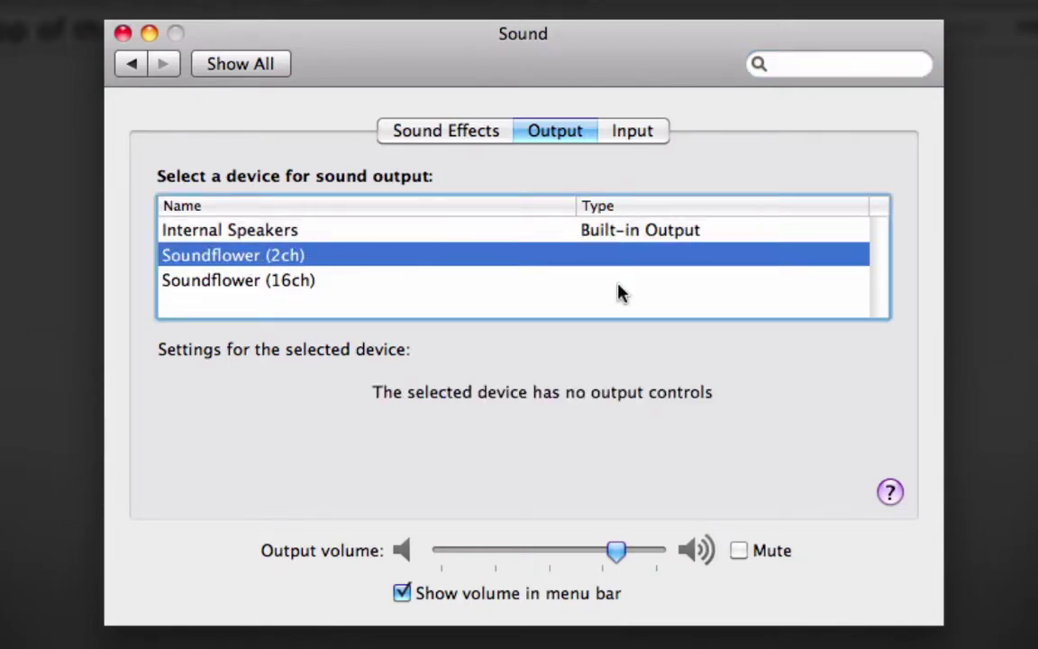
left_click_drag(616, 554, 707, 554)
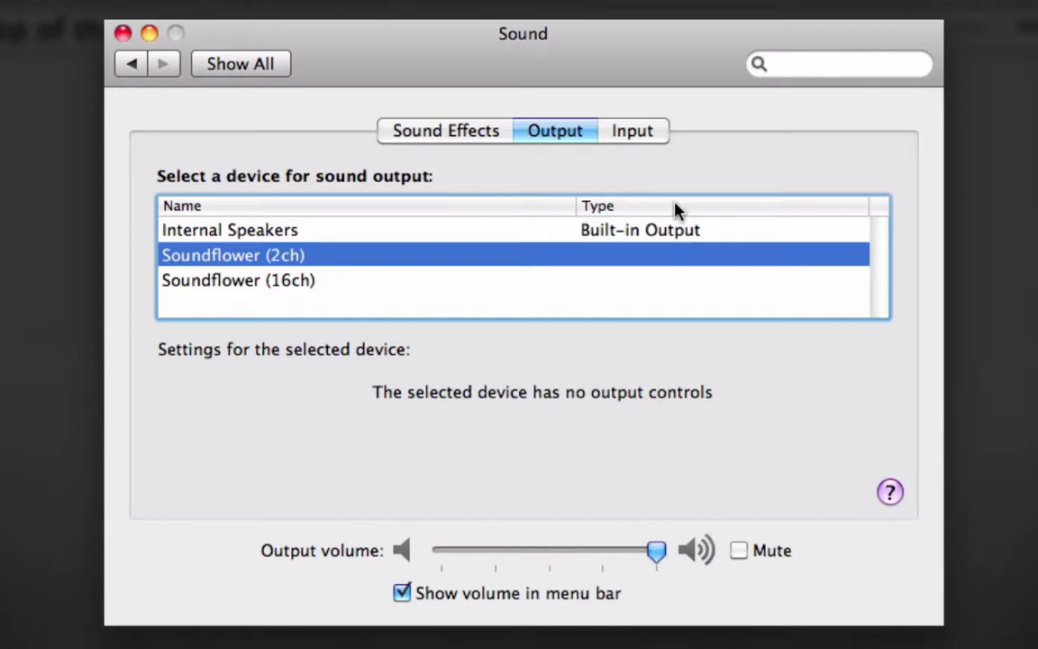
Set the sound input to Soundflower (2ch) and raise its input volume
left_click(637, 140)
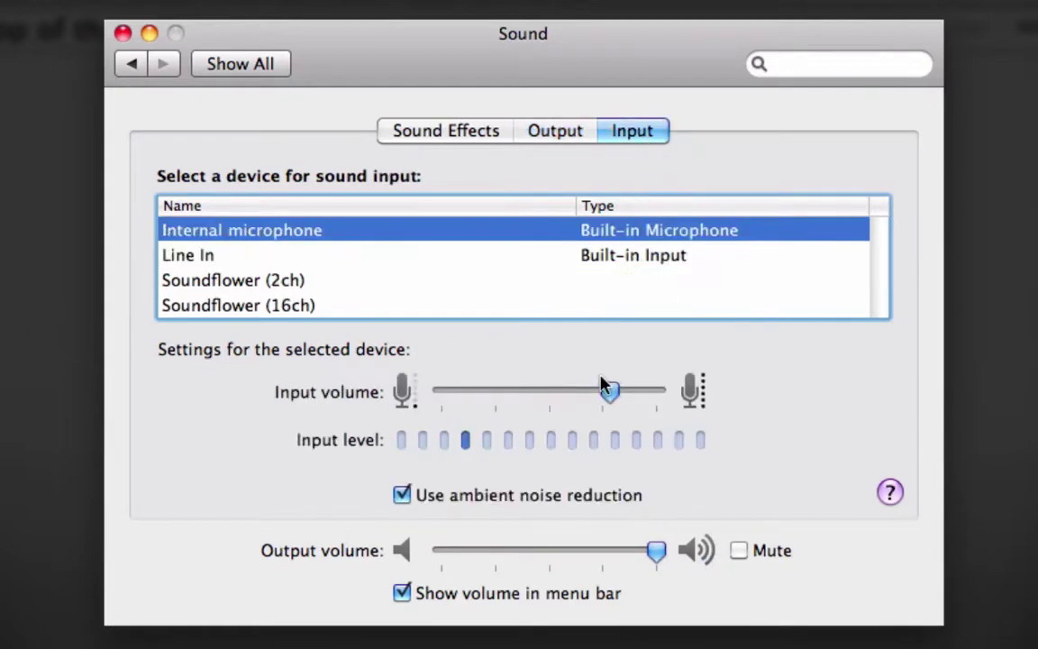
left_click(284, 280)
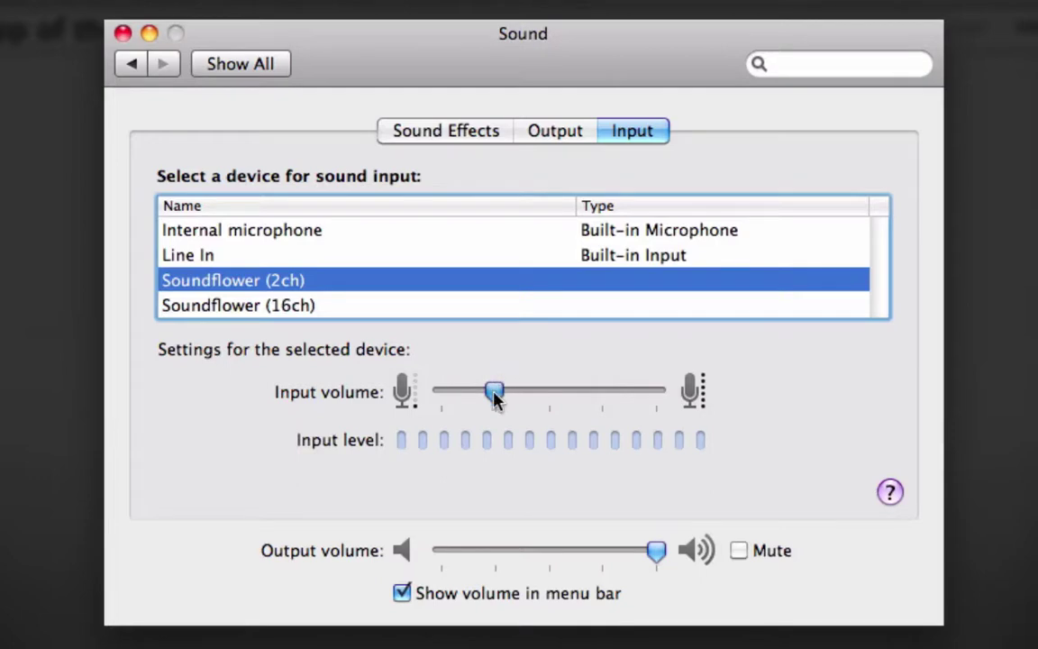
left_click_drag(493, 396, 645, 409)
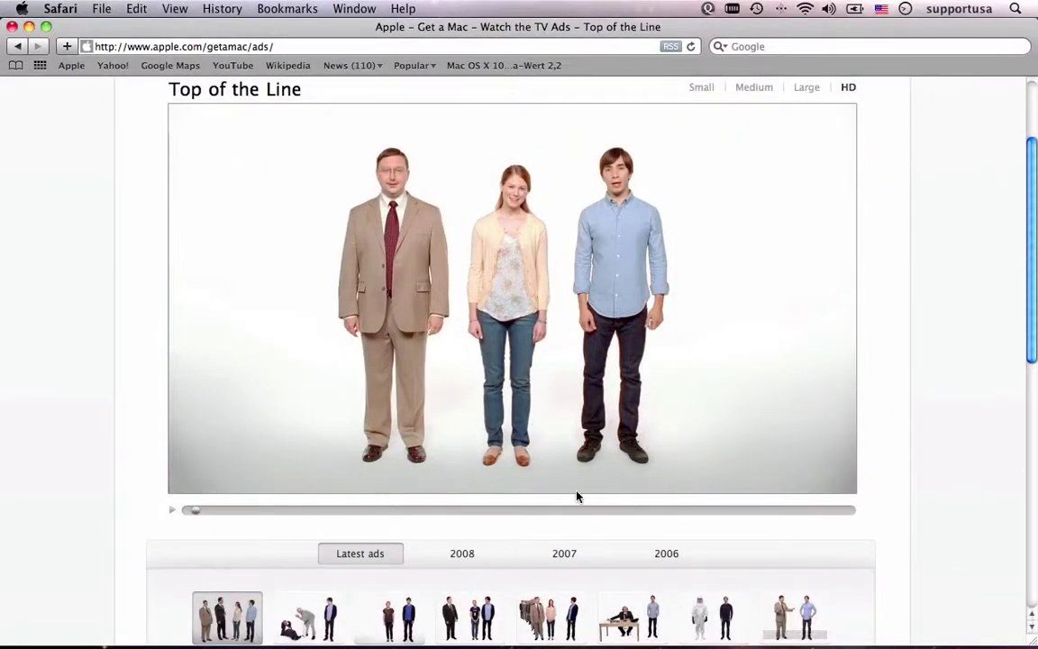
Launch the Soundflowerbed audio router and bring QuickTime Player to the front
mouse_move(780, 643)
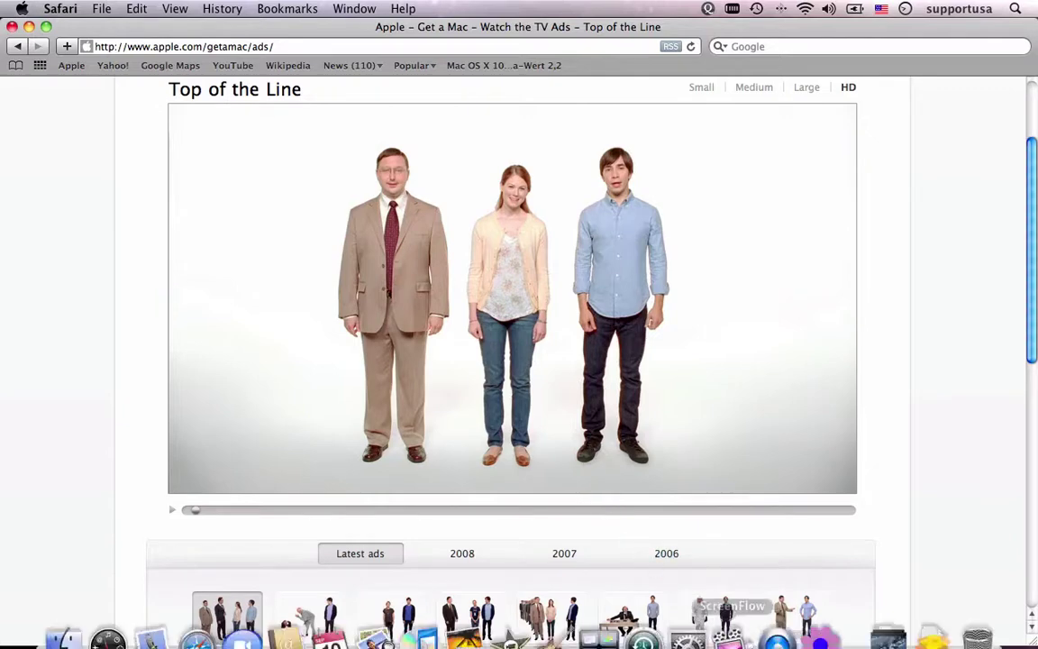
left_click(822, 622)
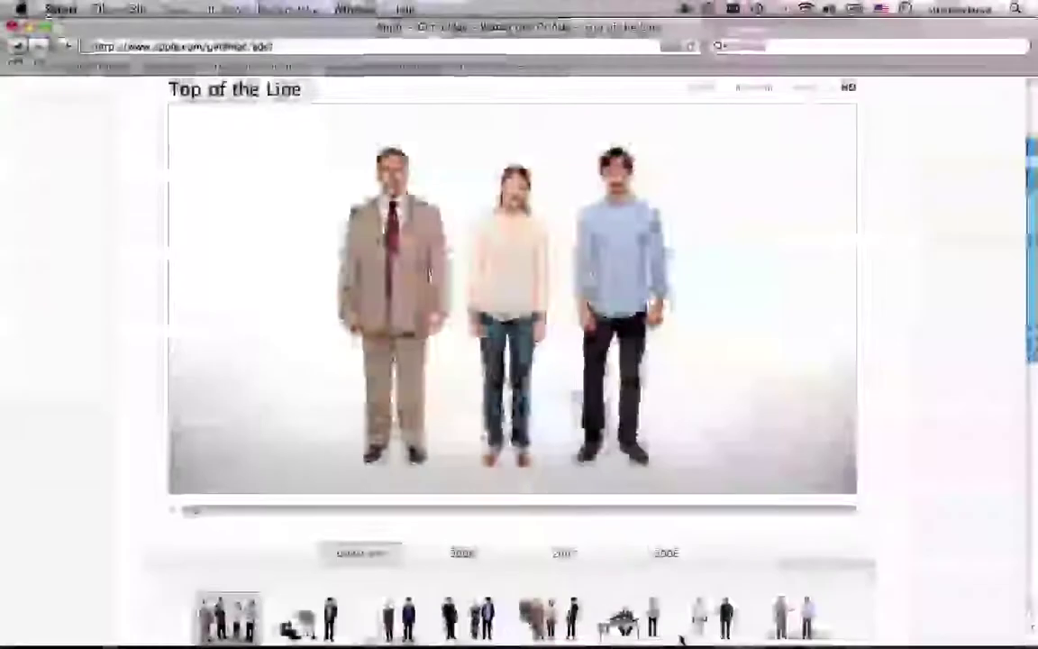
mouse_move(732, 631)
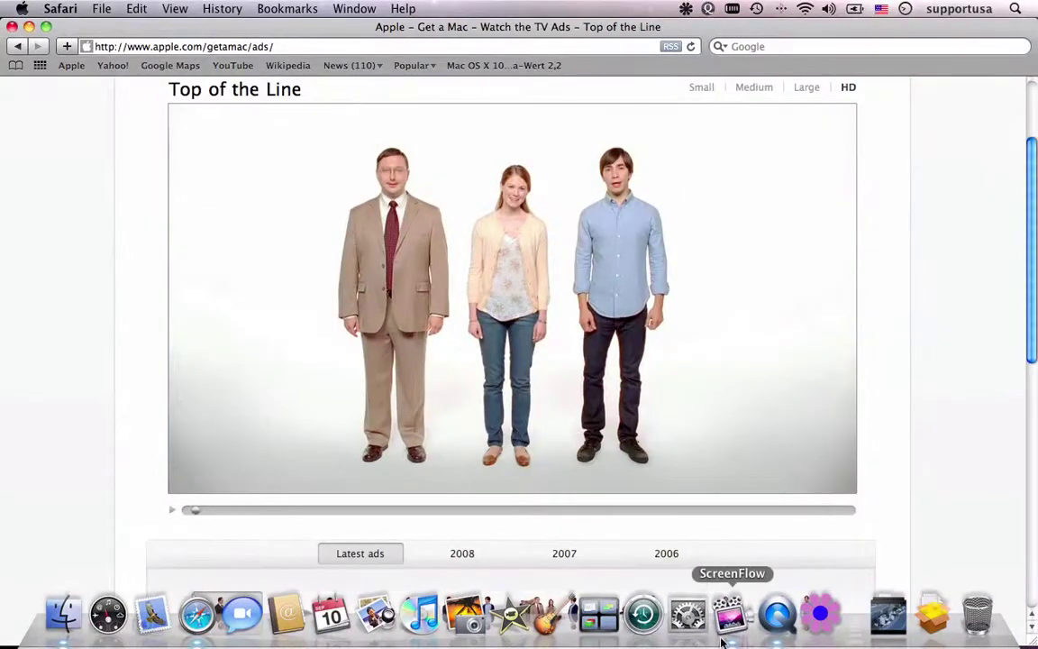
left_click(775, 622)
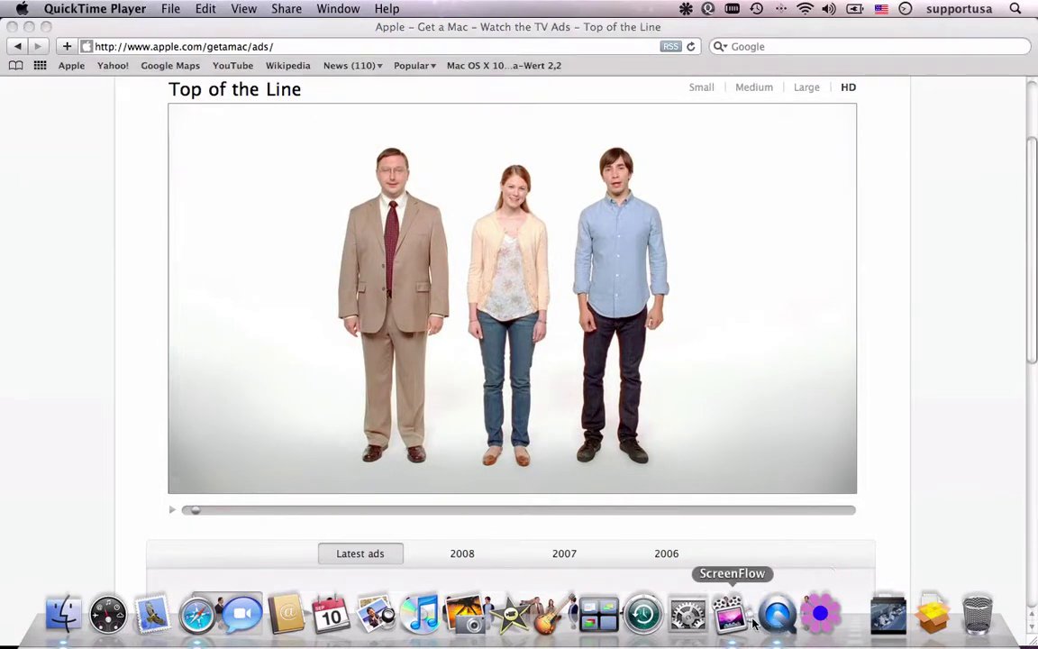
Set up a new screen recording using Soundflower (2ch) as the microphone, then press Record
left_click(206, 9)
mouse_move(176, 11)
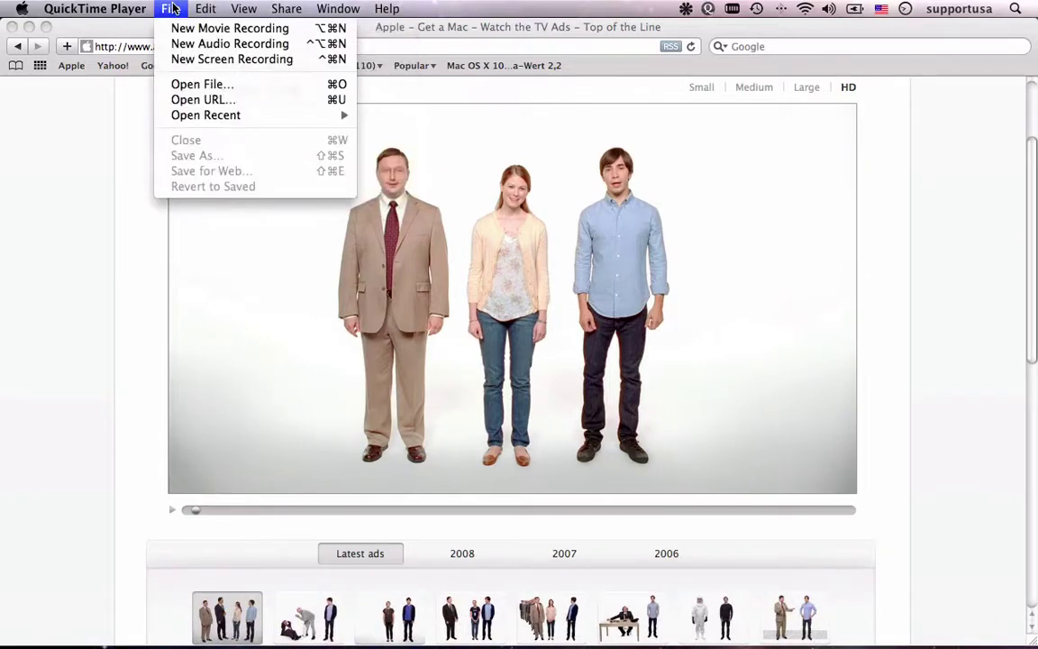
left_click(196, 60)
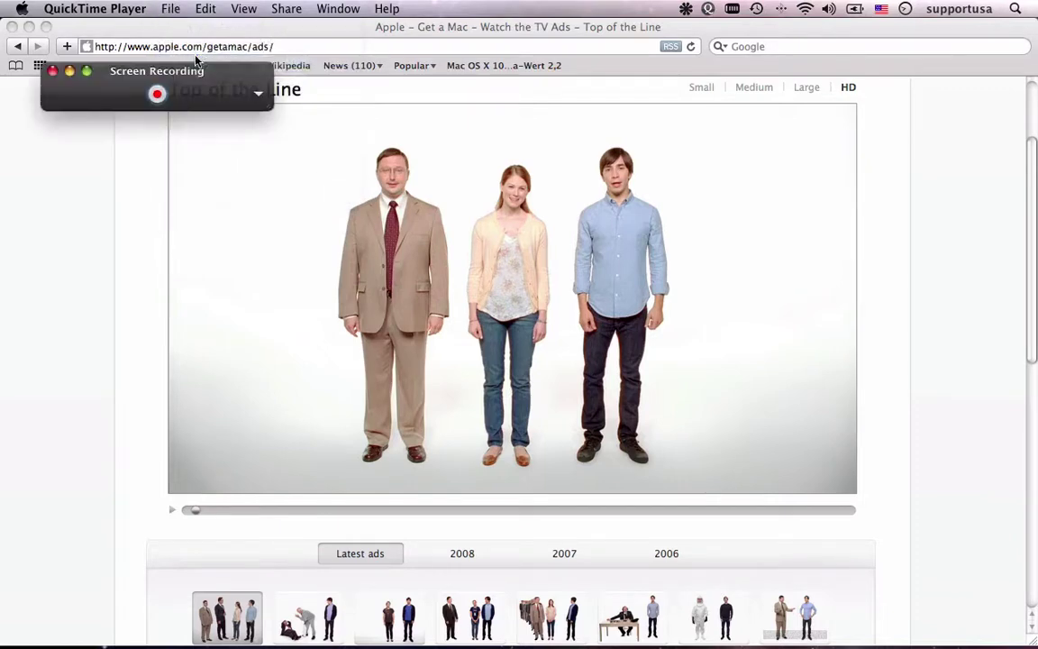
left_click(259, 96)
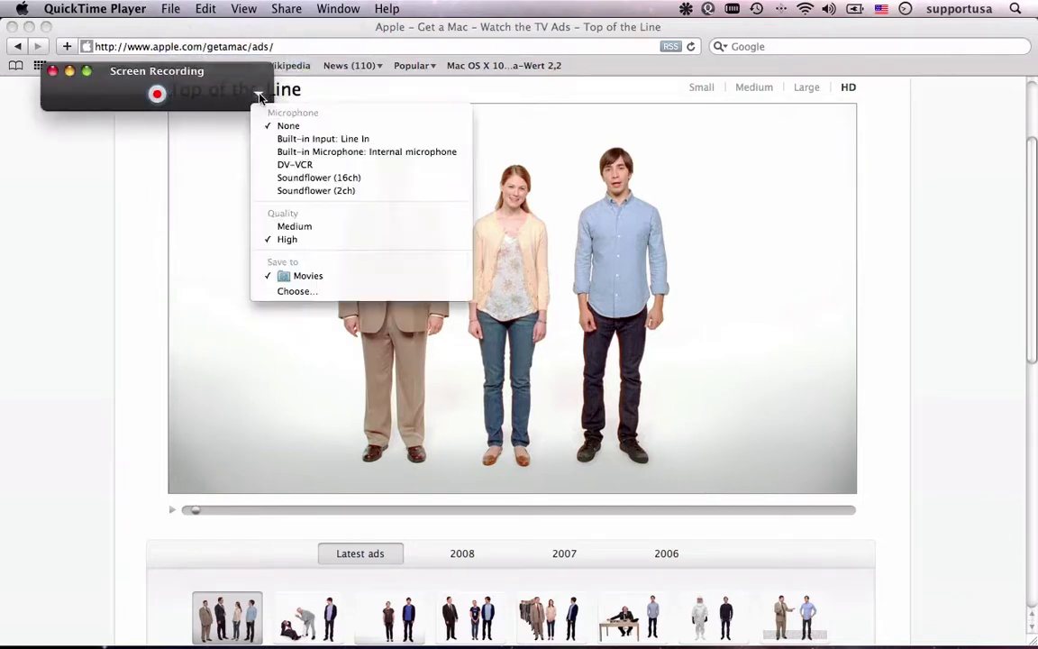
left_click(306, 198)
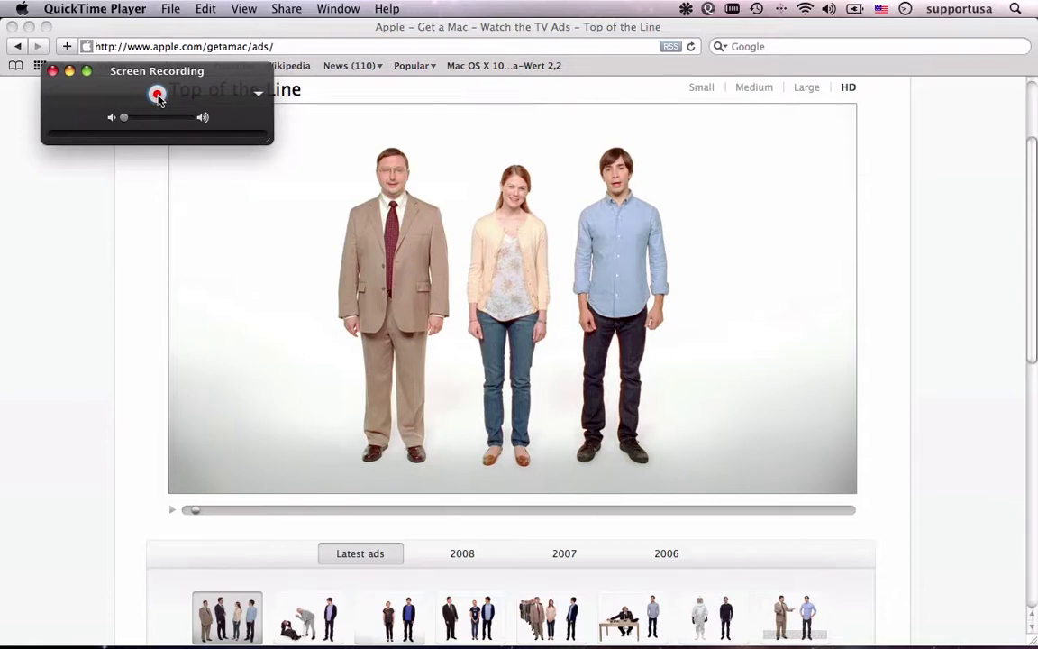
left_click(156, 95)
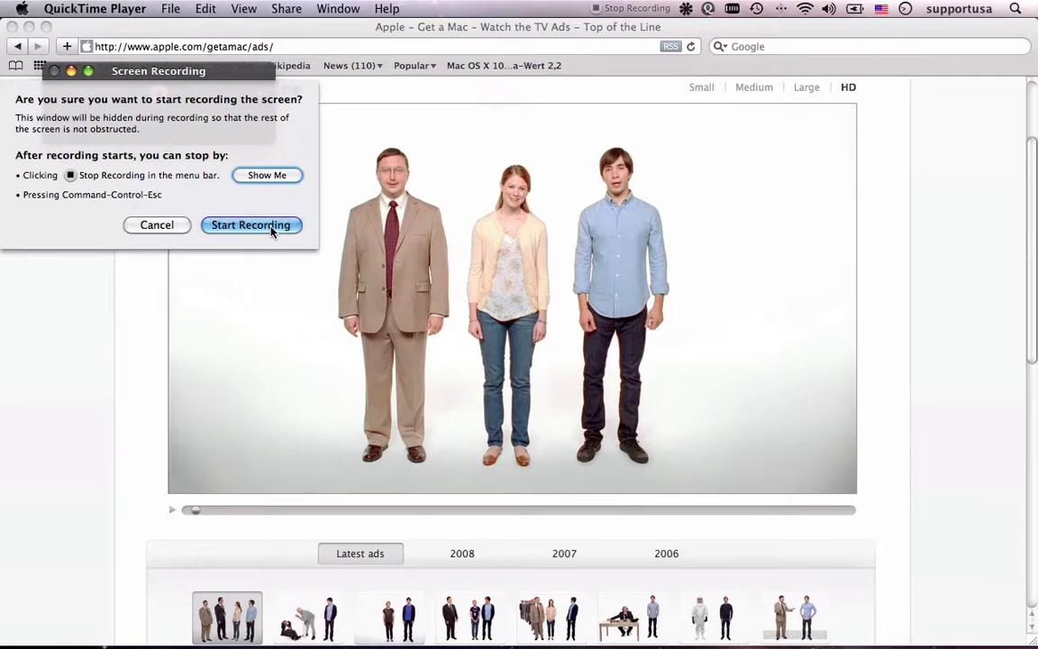
Start the capture, play the Top of the Line ad, and route Soundflower (2ch) to Built-in Output
left_click(270, 227)
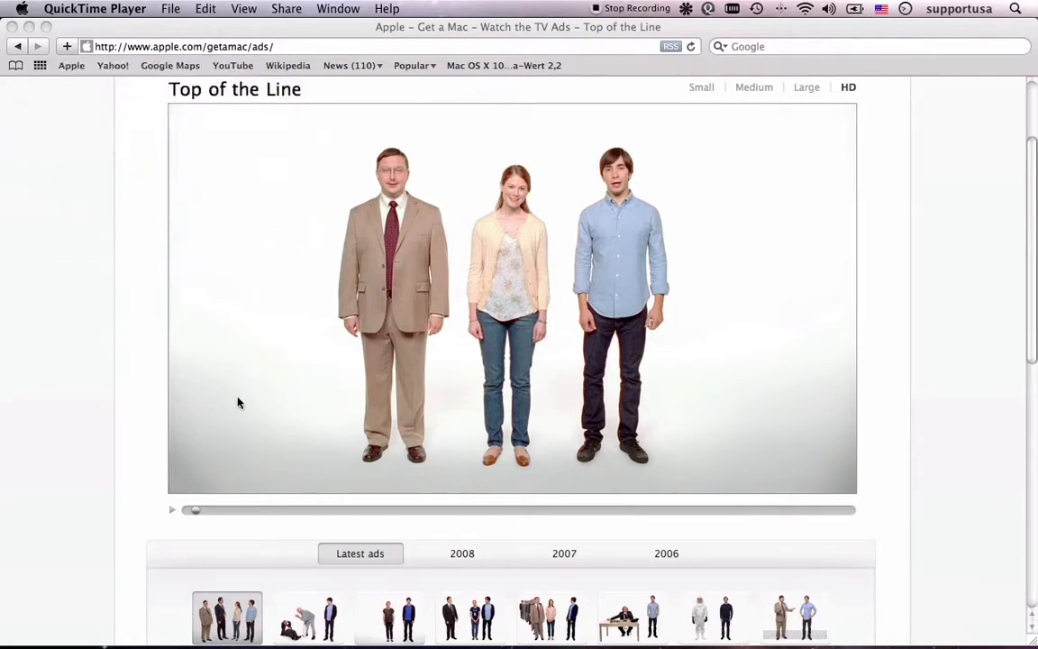
left_click(173, 513)
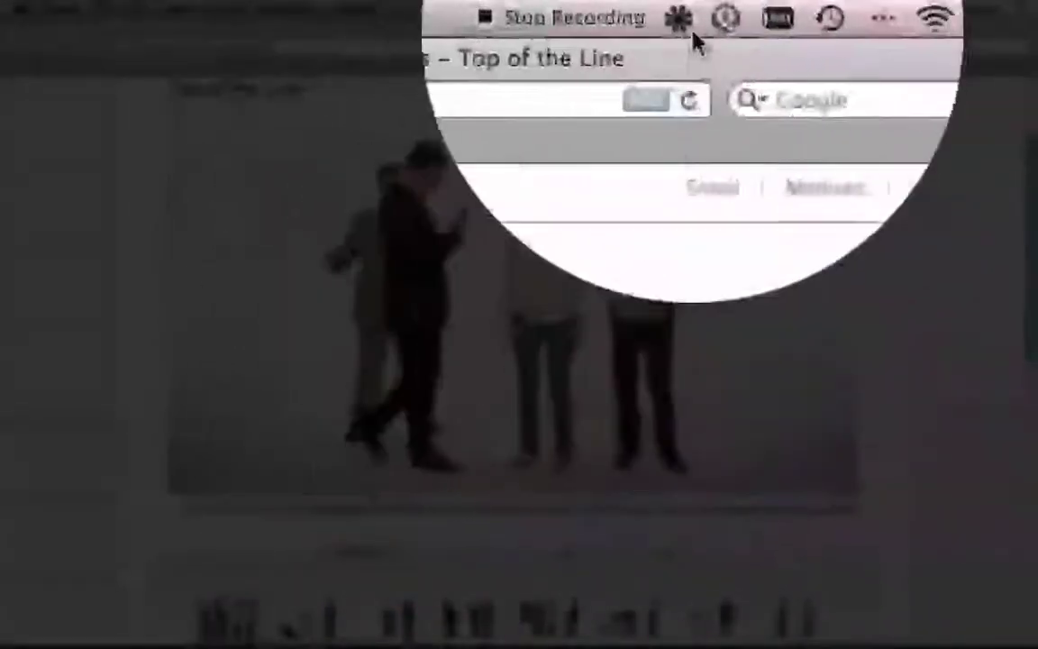
left_click(690, 20)
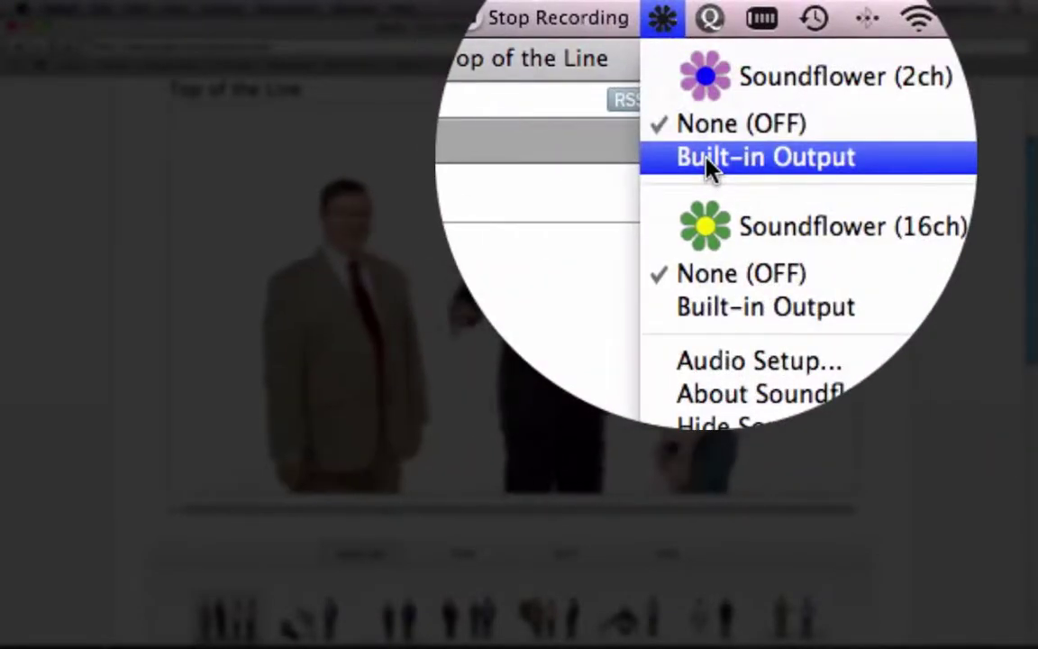
left_click(705, 159)
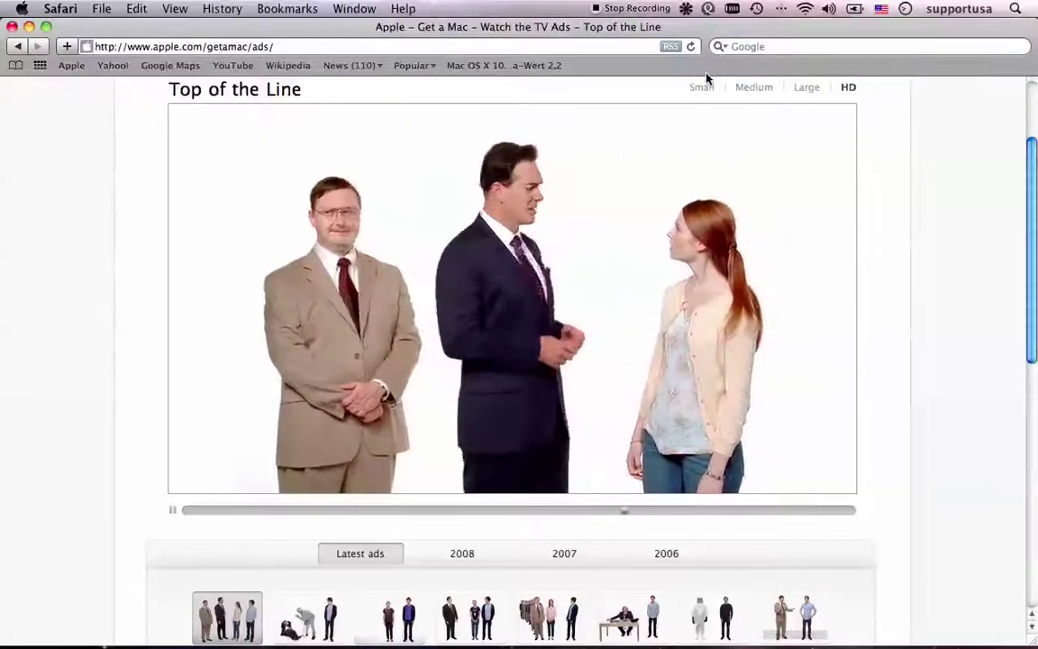
Stop the recording, close Safari, then play back and close Screen Recording 11.mov
left_click(610, 11)
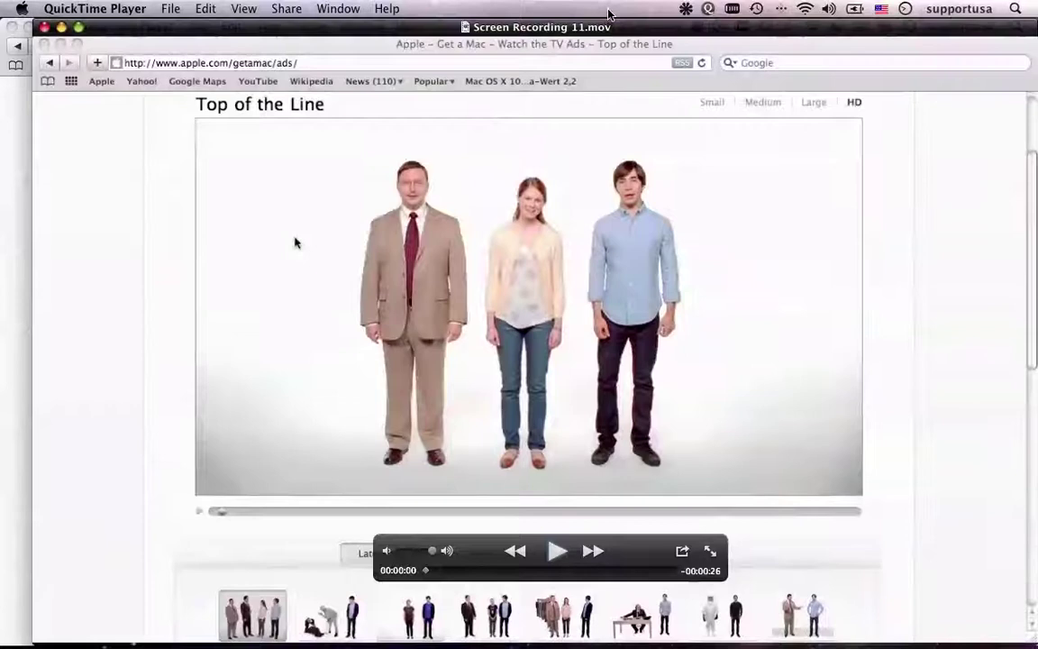
left_click(12, 28)
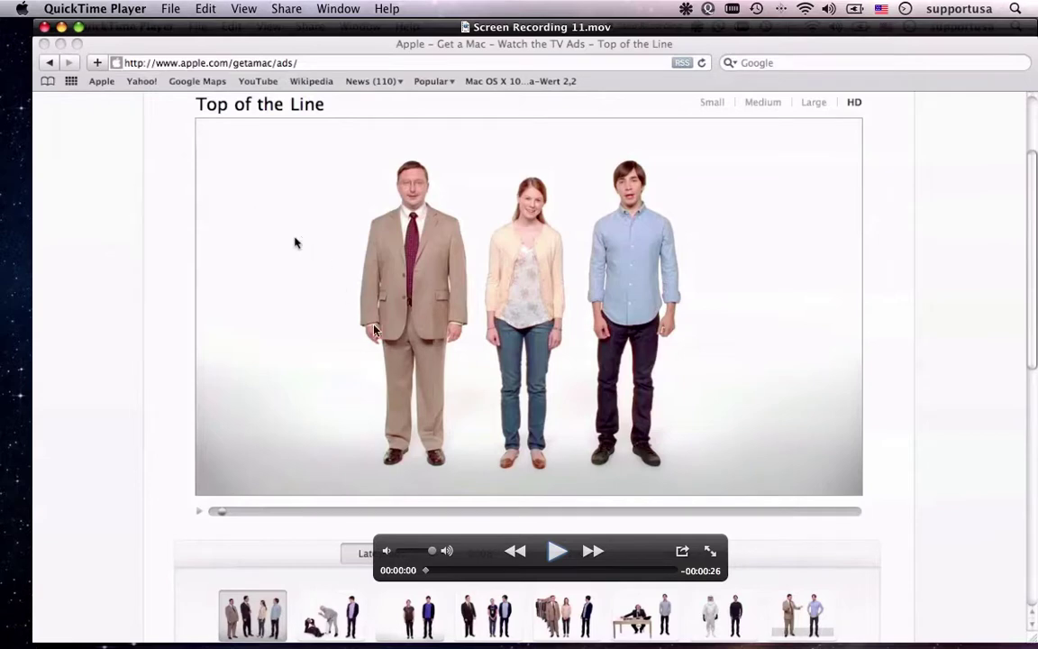
left_click(556, 558)
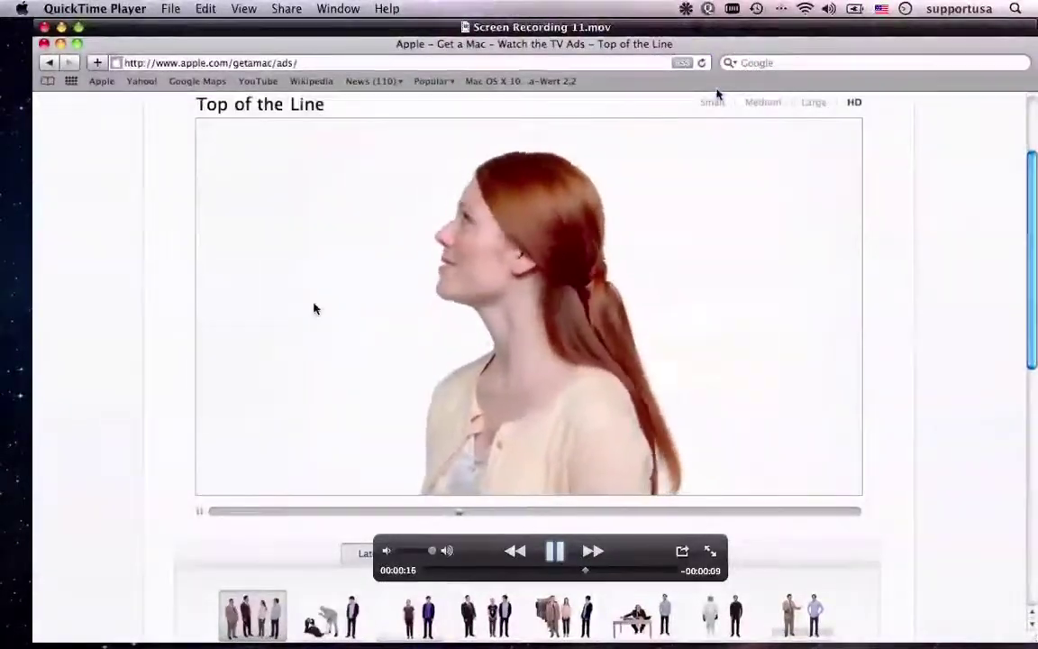
left_click(45, 28)
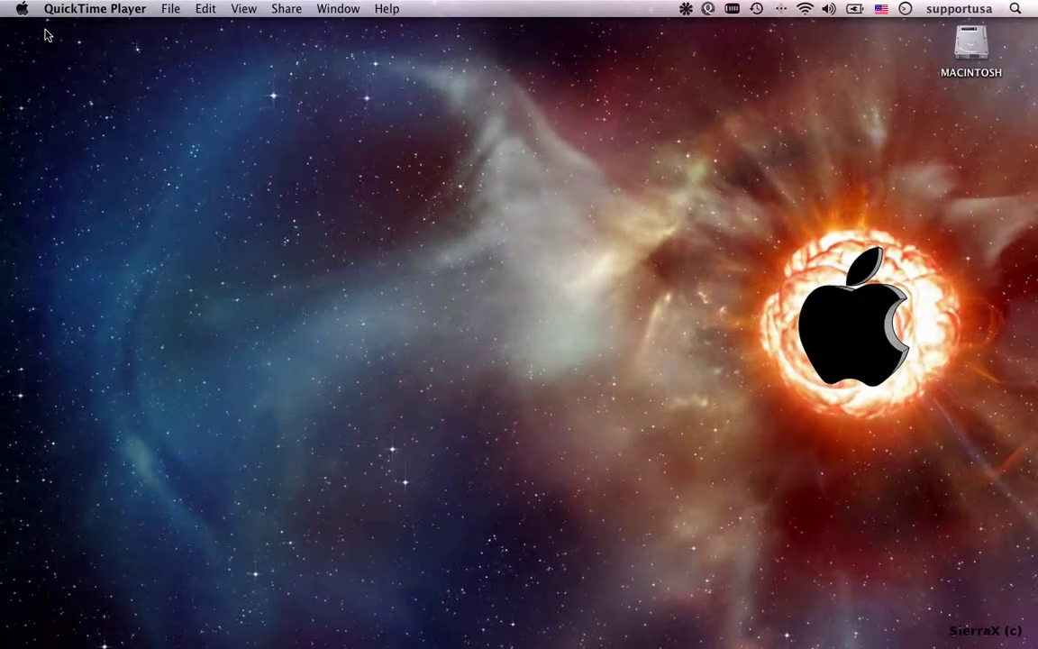
Quit QuickTime Player with a keyboard shortcut
key("super+shift+2")
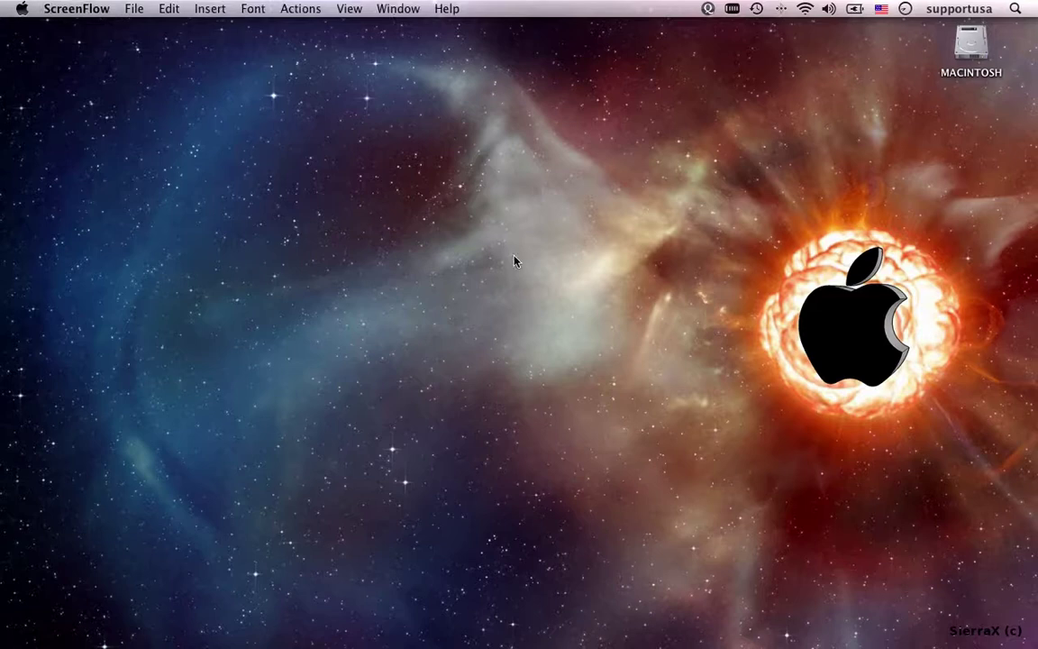